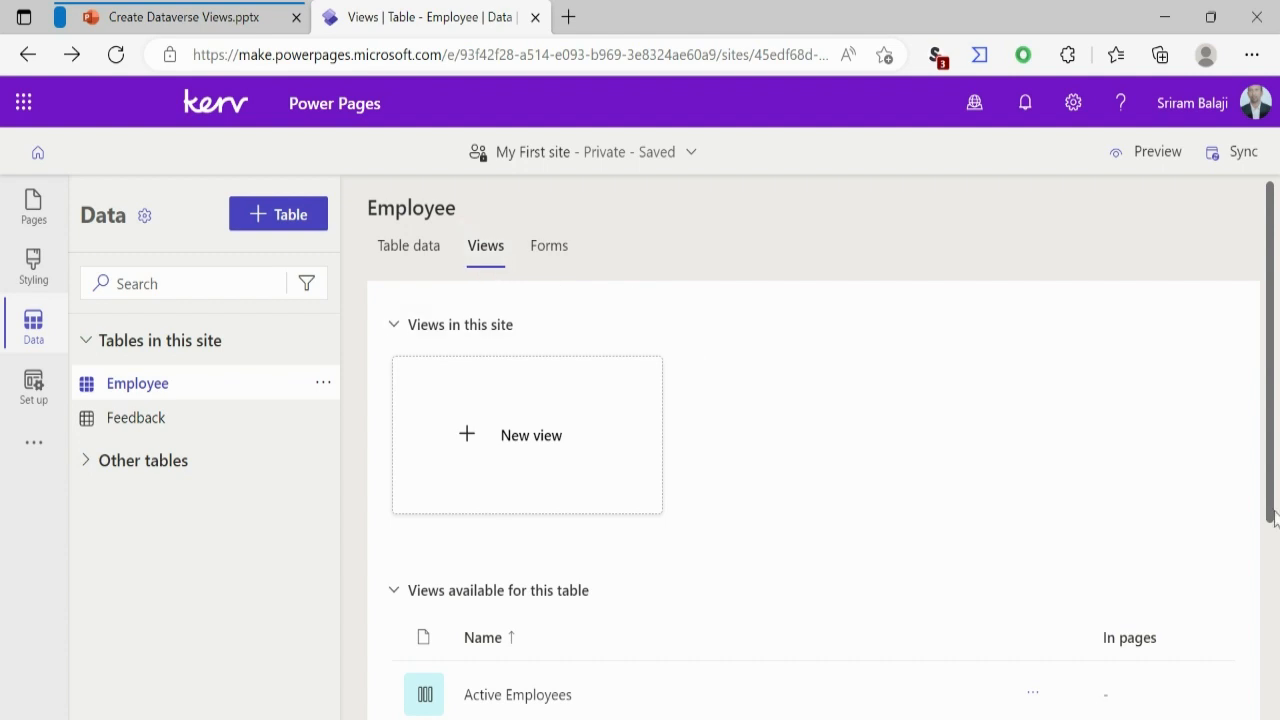
Create an Employee table view named "Contract Employees" with the description "A view which displays the employees who are on contract".
left_click_drag(1271, 507, 1271, 508)
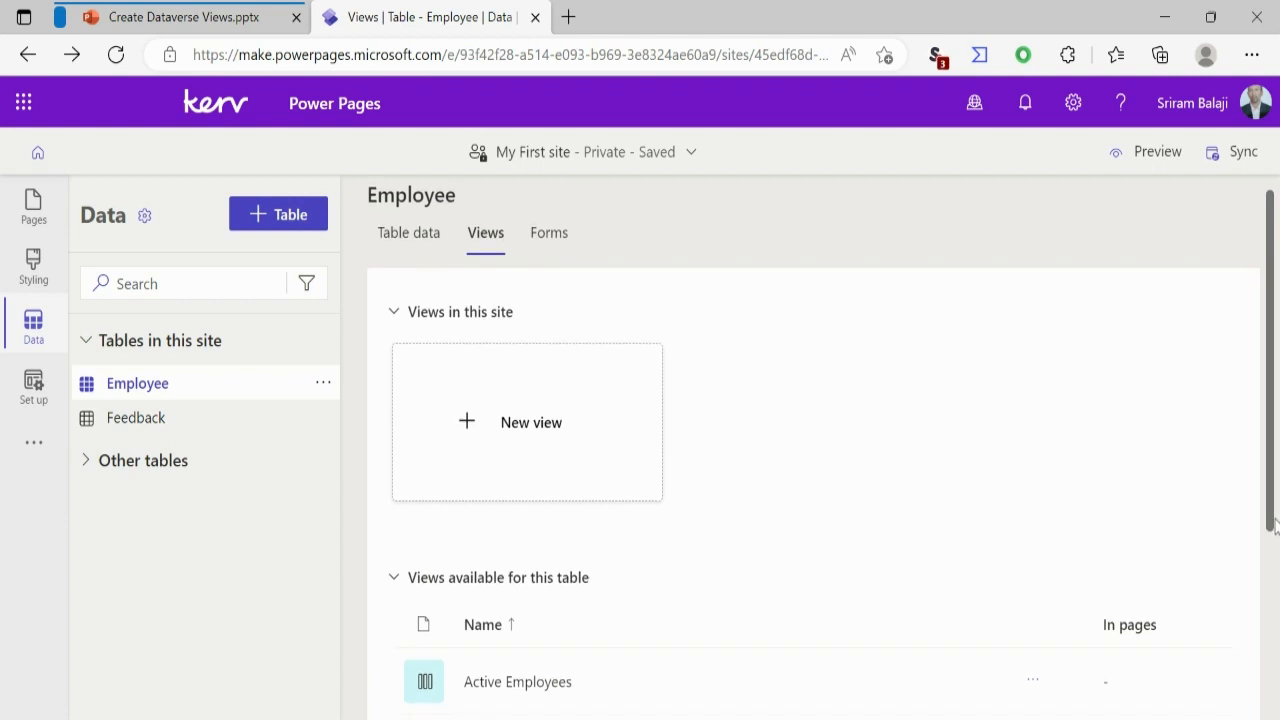
left_click_drag(1271, 517, 1273, 645)
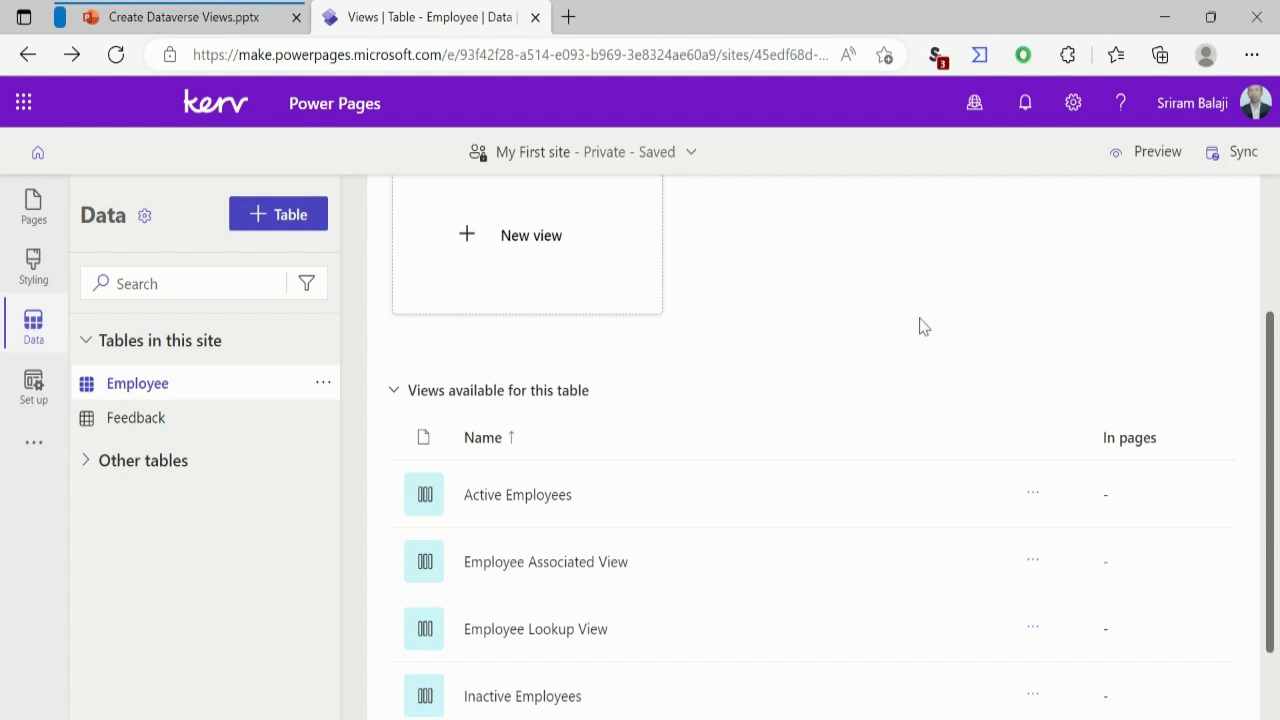
scroll(1040, 316, "up", 2)
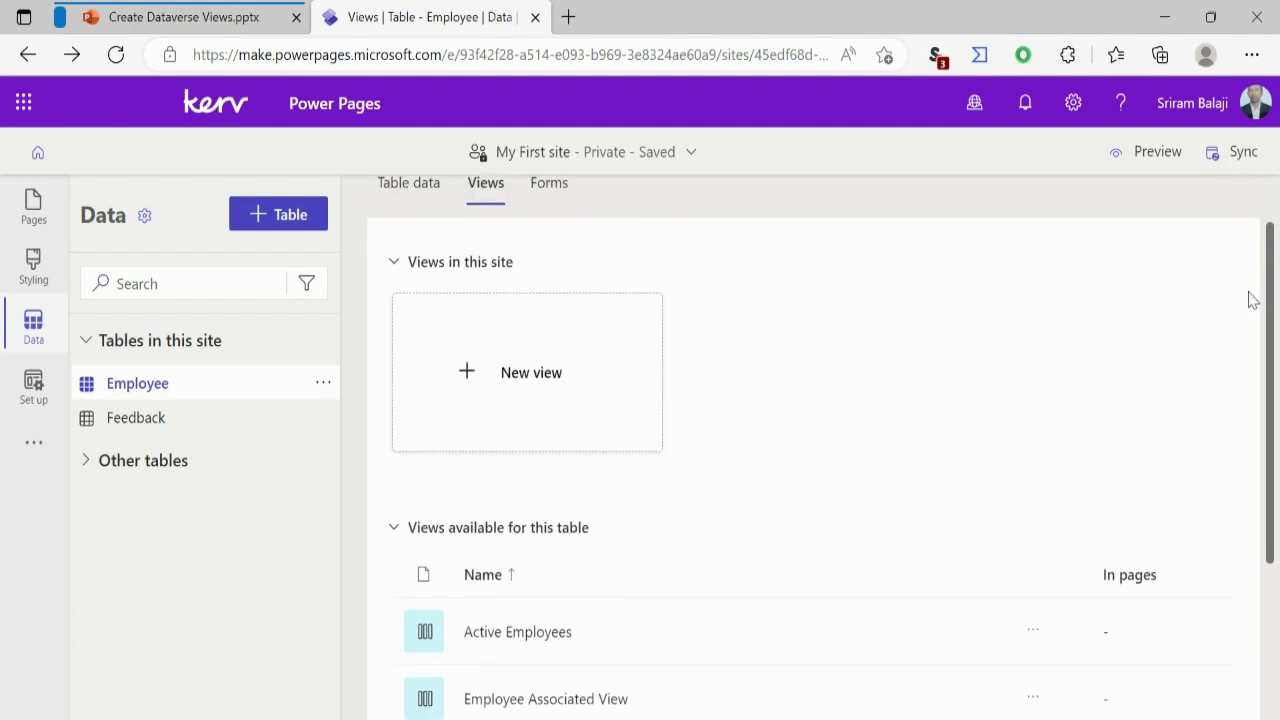
left_click(561, 418)
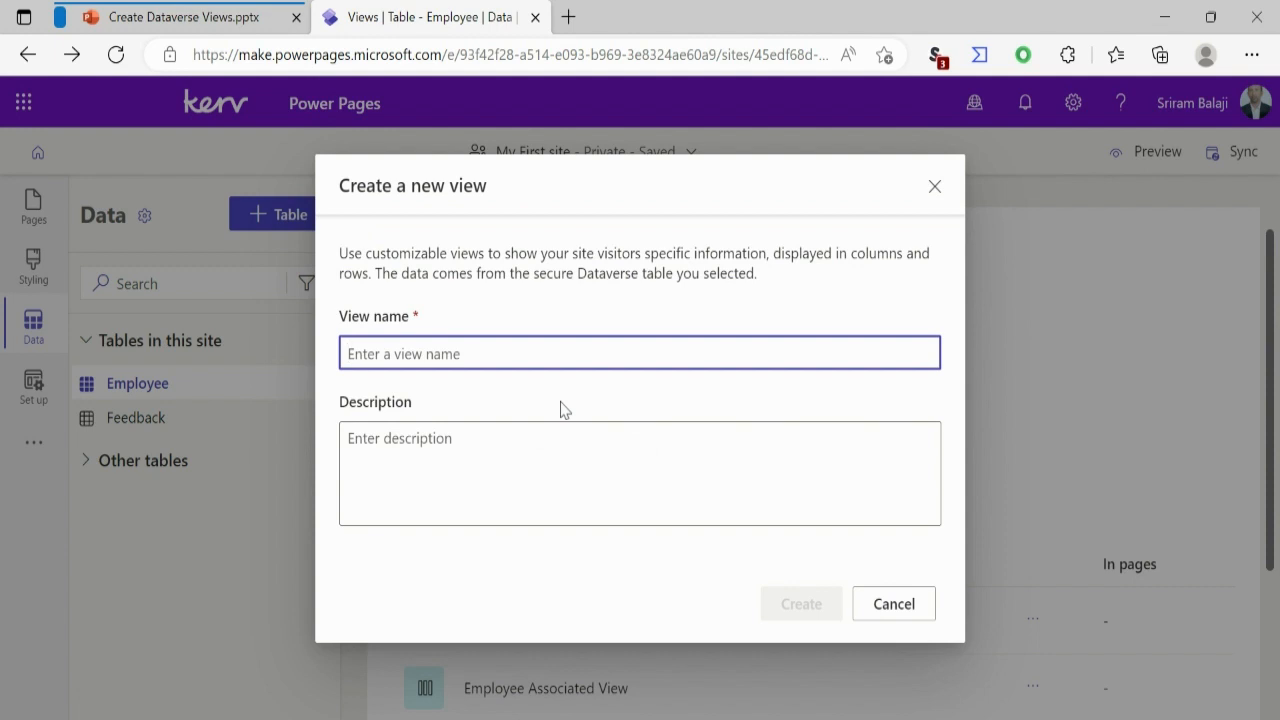
type("Contract")
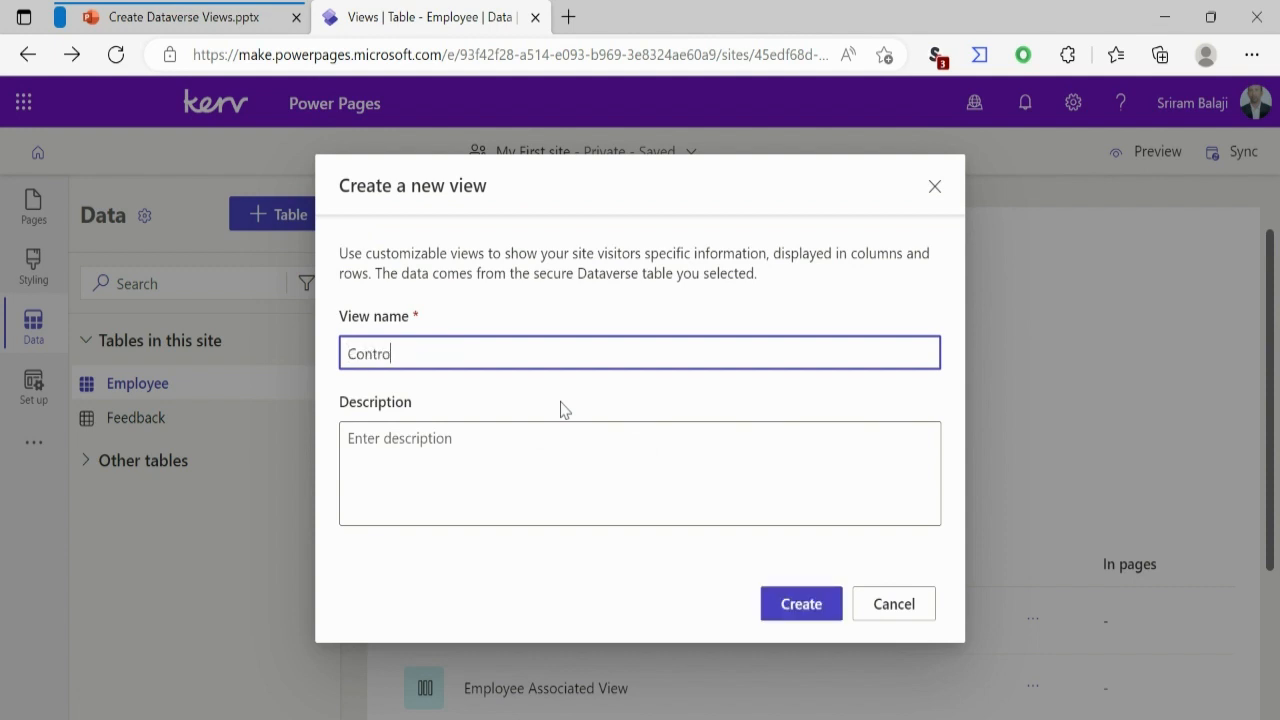
type(" Employees")
key("Tab")
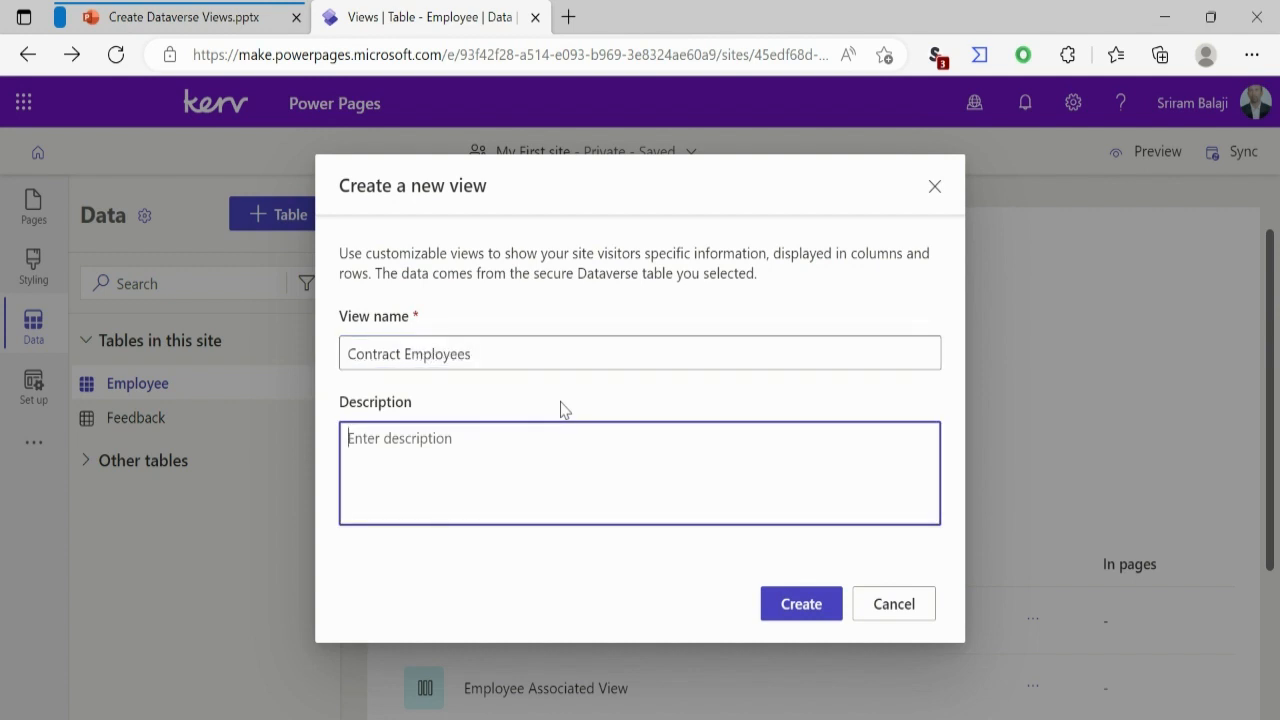
type("A view which ")
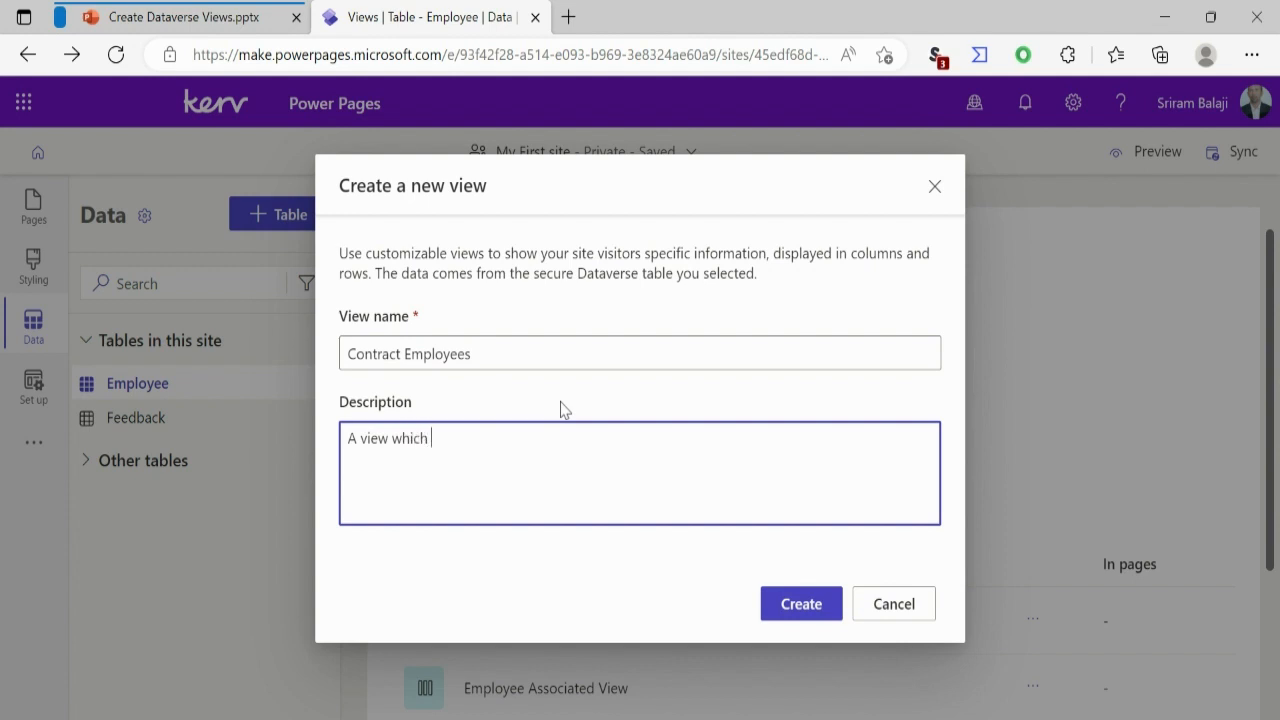
type("displays the employees w")
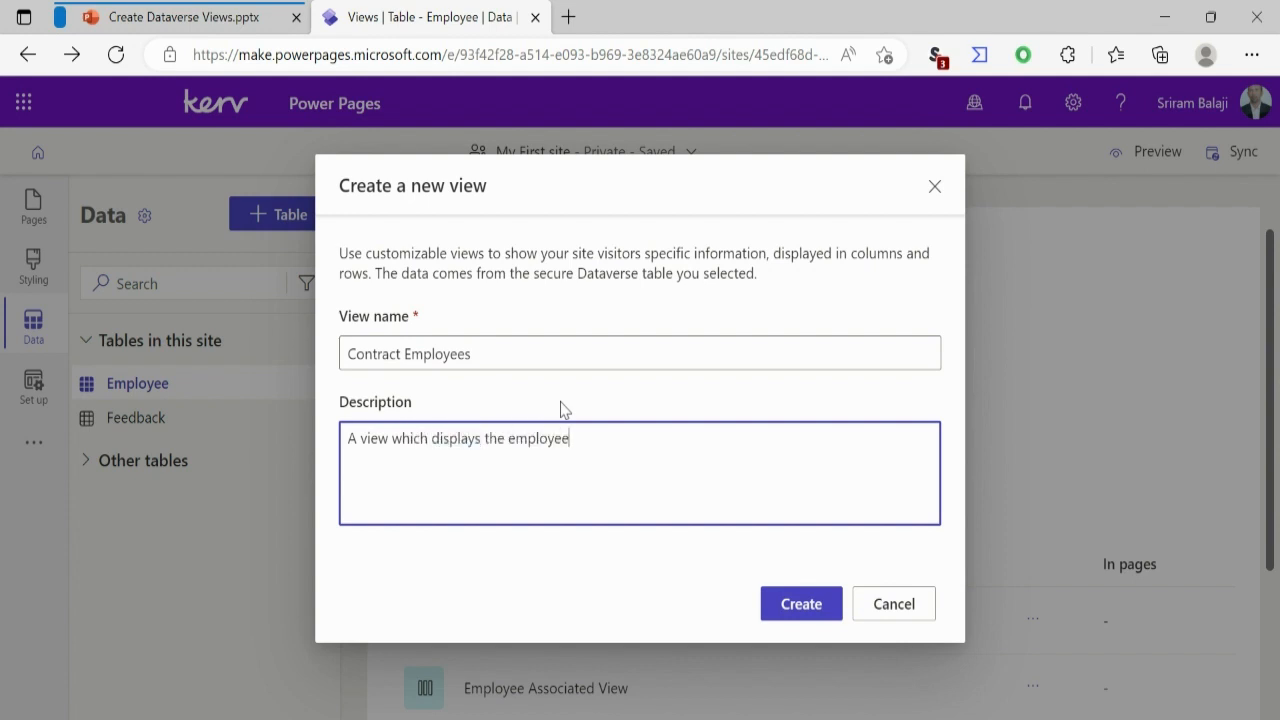
type("ho are on contractr")
left_click(820, 607)
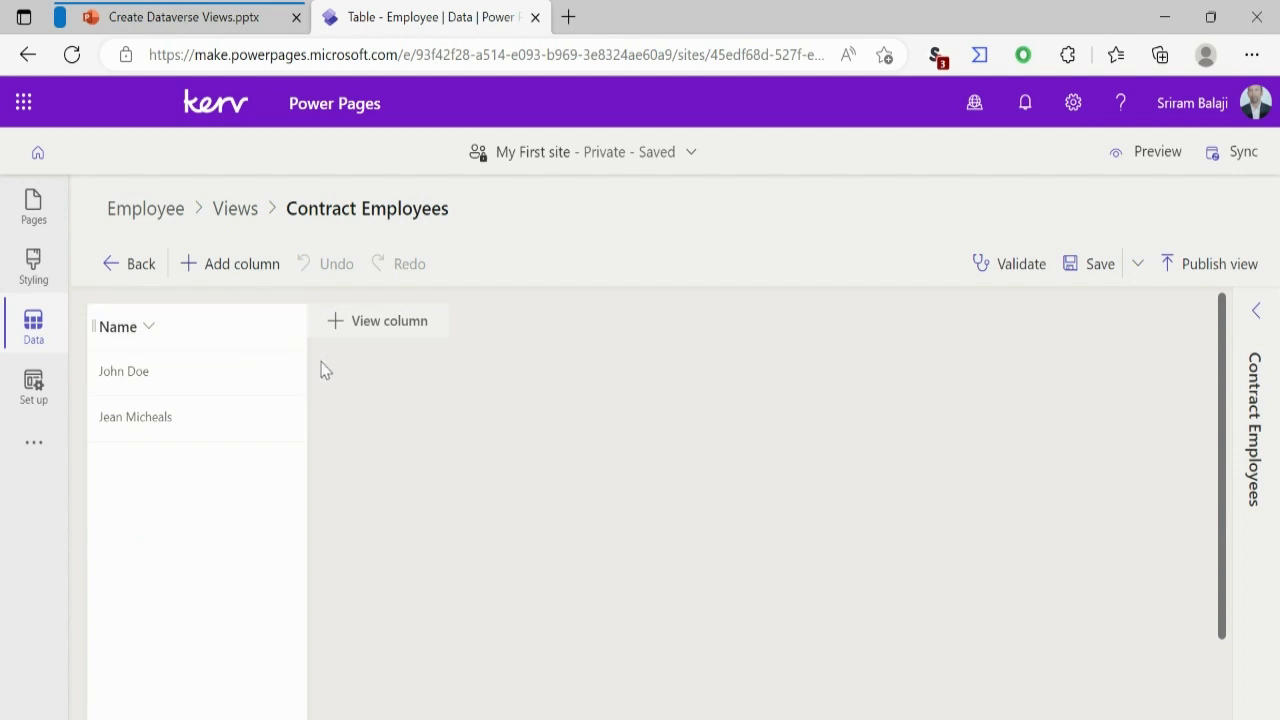
Add the Email and Permanent Employee table columns to the Contract Employees view.
left_click(241, 279)
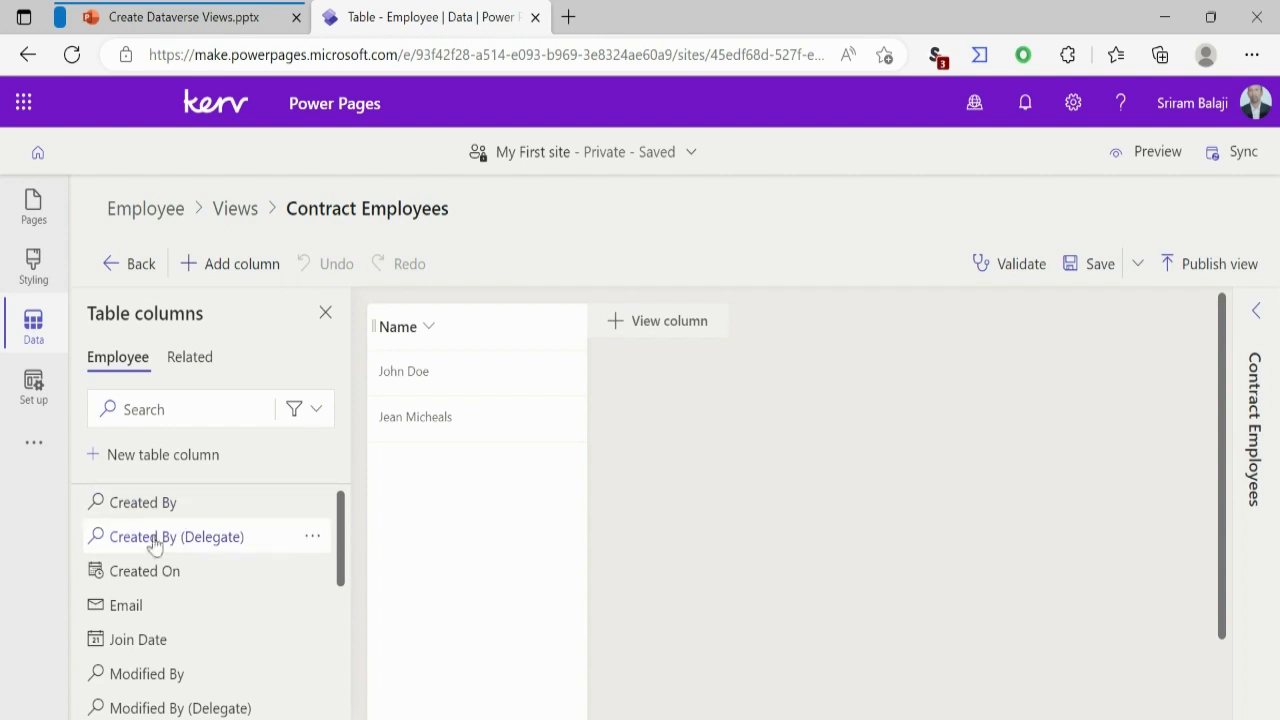
left_click(118, 606)
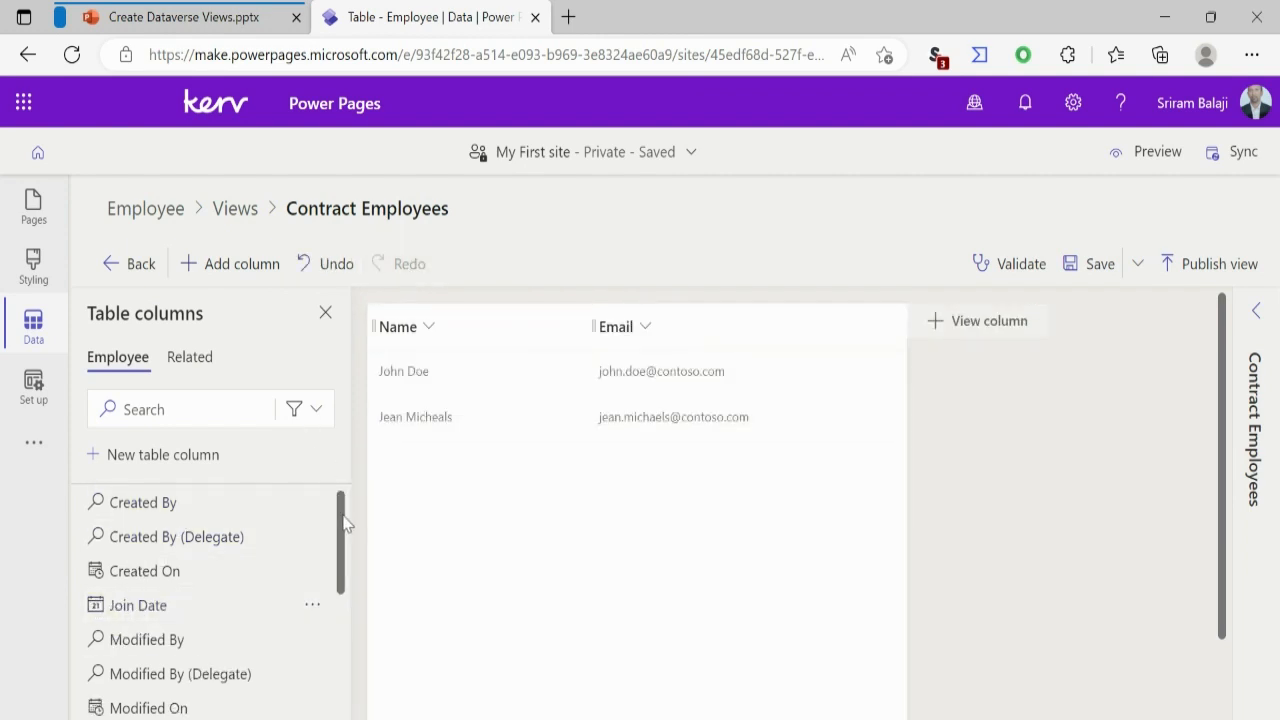
left_click(180, 400)
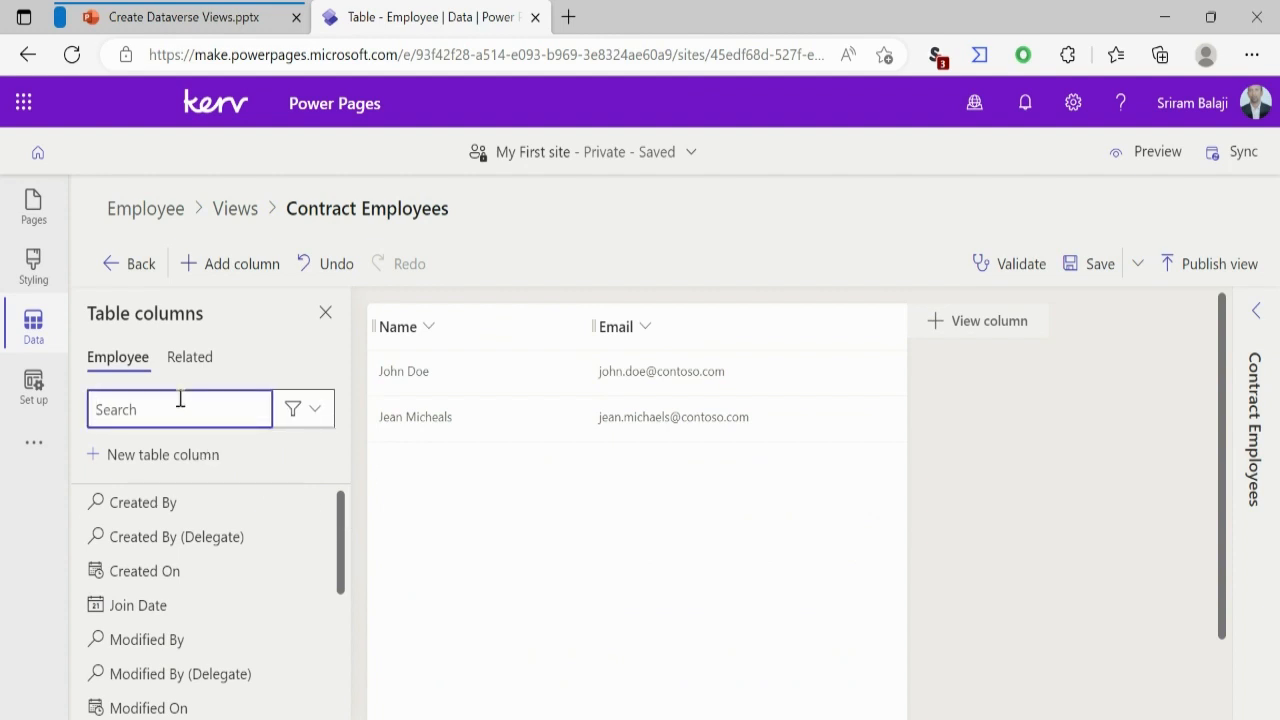
type("Per")
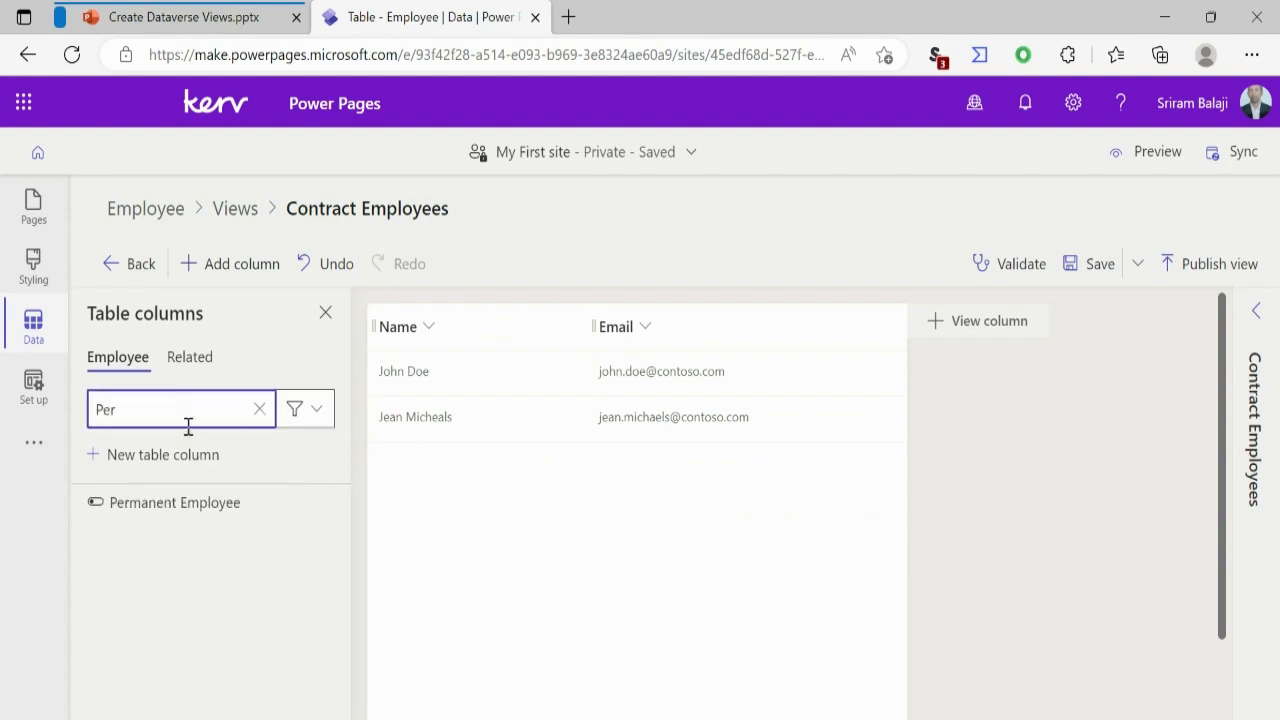
left_click(175, 503)
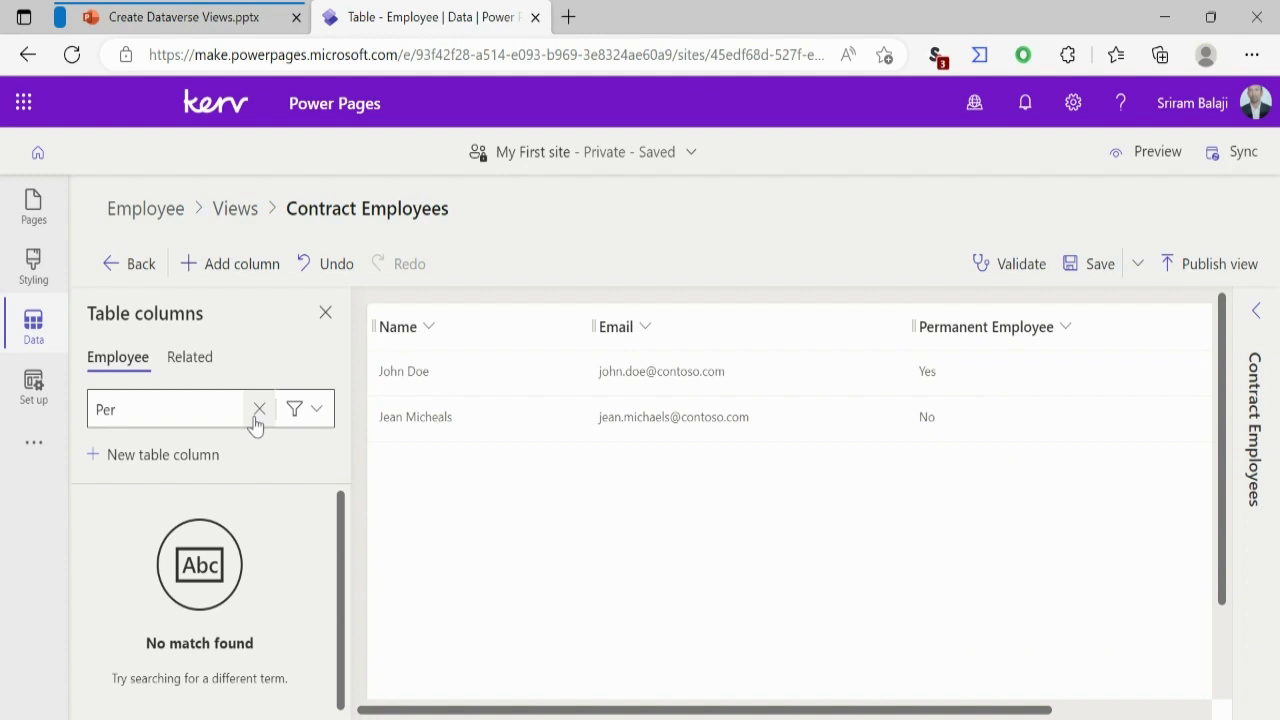
left_click(257, 415)
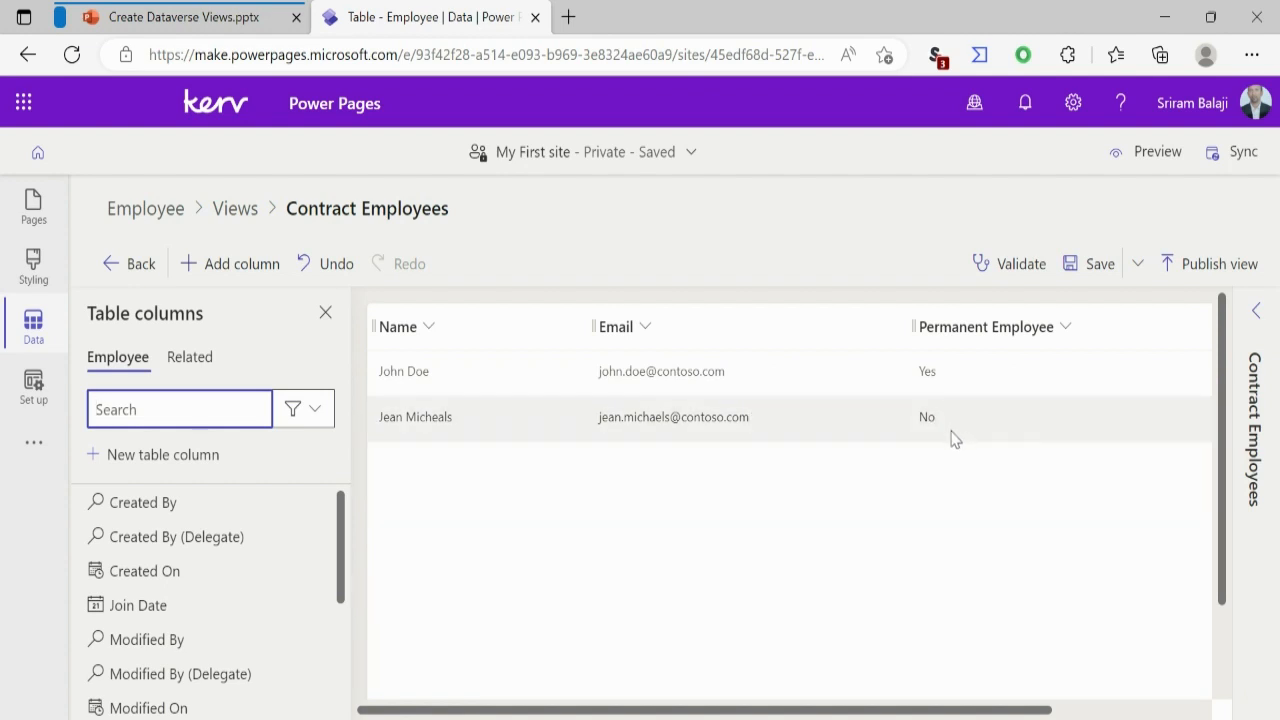
left_click(325, 313)
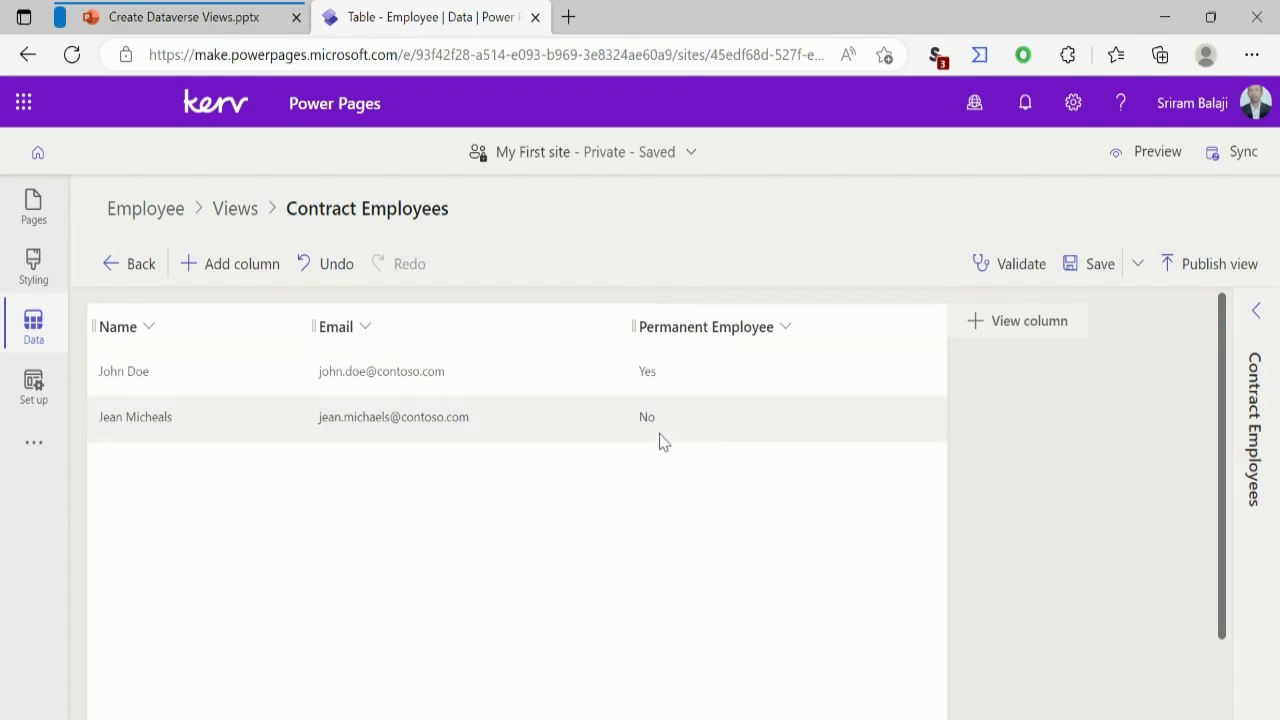
Filter the Contract Employees view to rows where Permanent Employee equals No.
left_click(1258, 318)
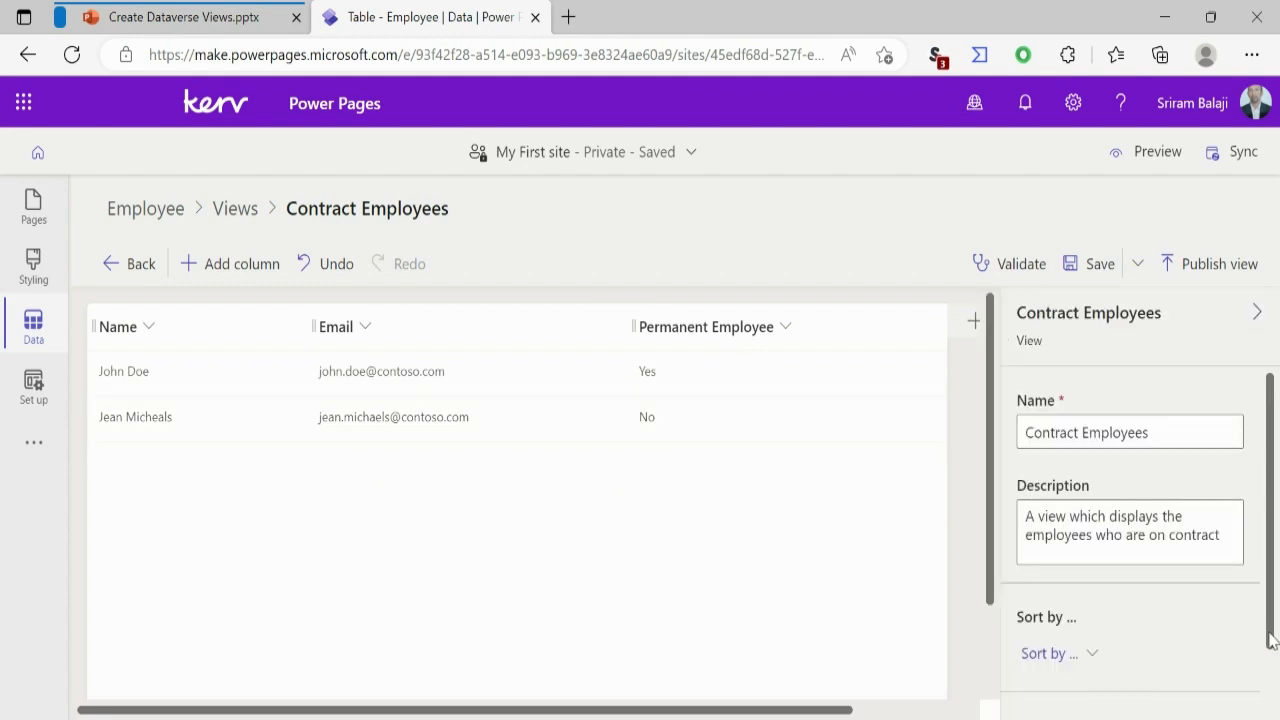
scroll(1272, 638, "down", 2)
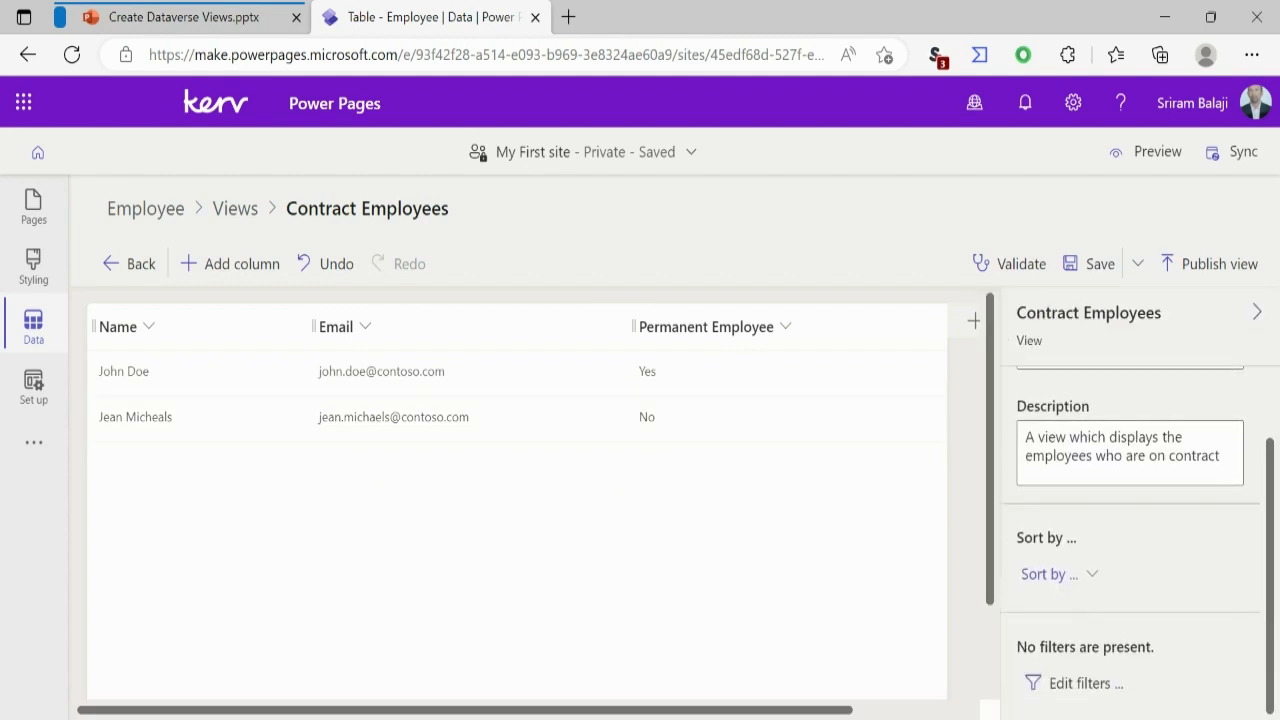
left_click(1082, 685)
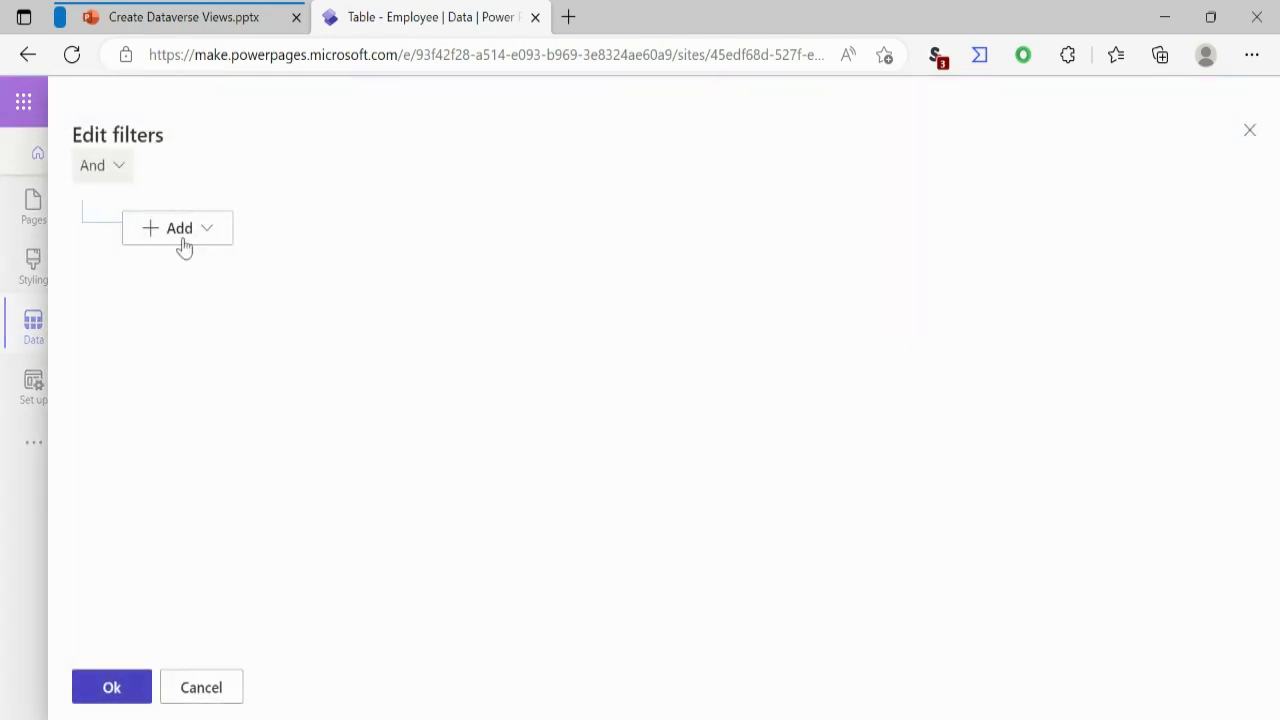
left_click(182, 237)
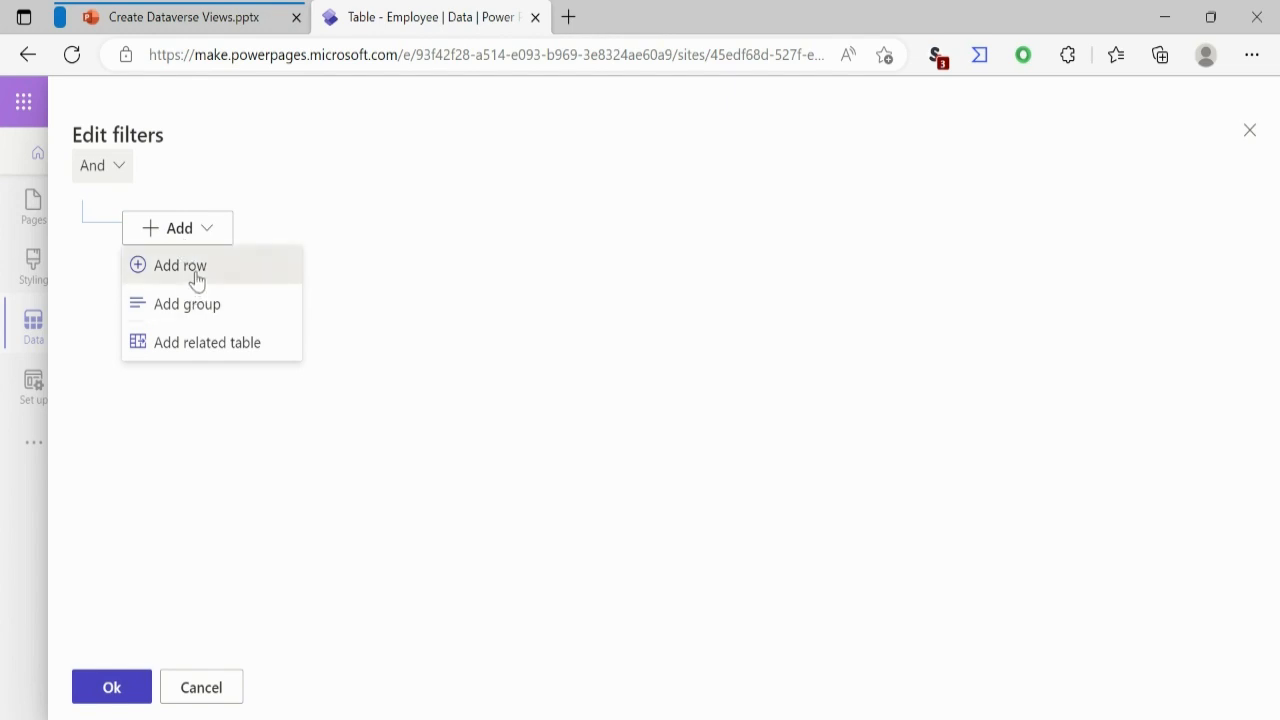
left_click(196, 277)
left_click(203, 251)
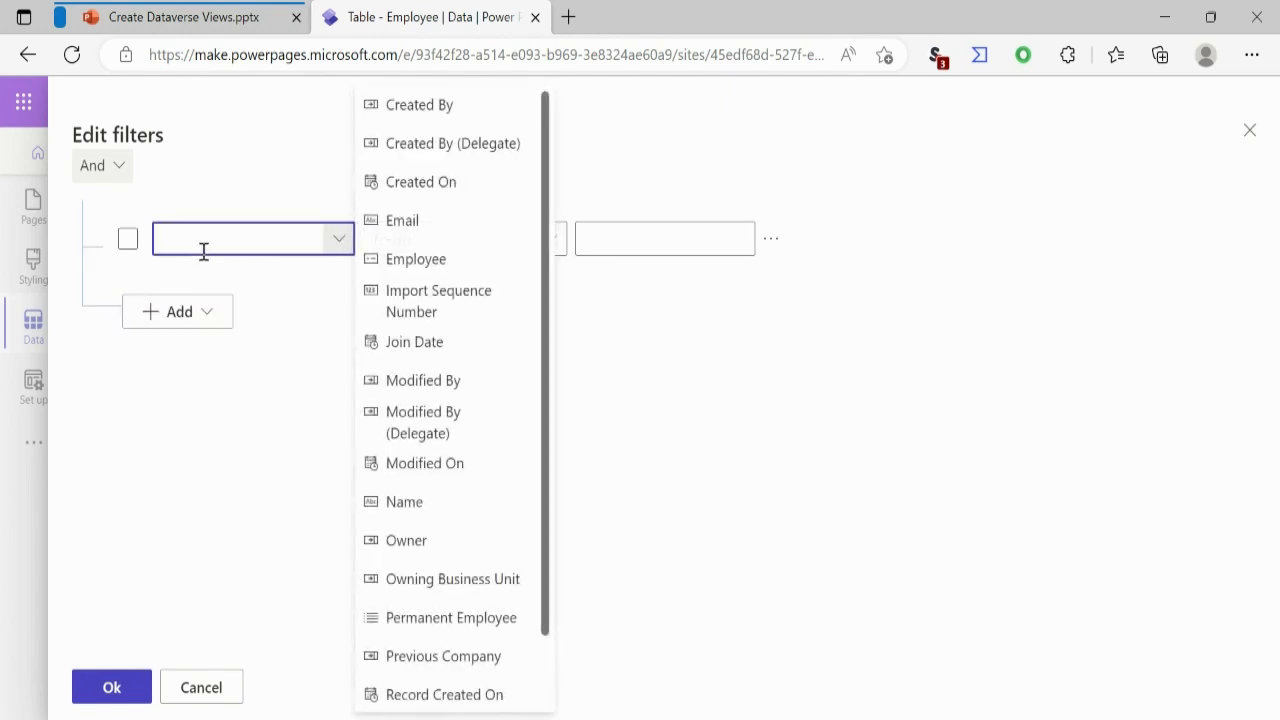
type("Permanent Employee")
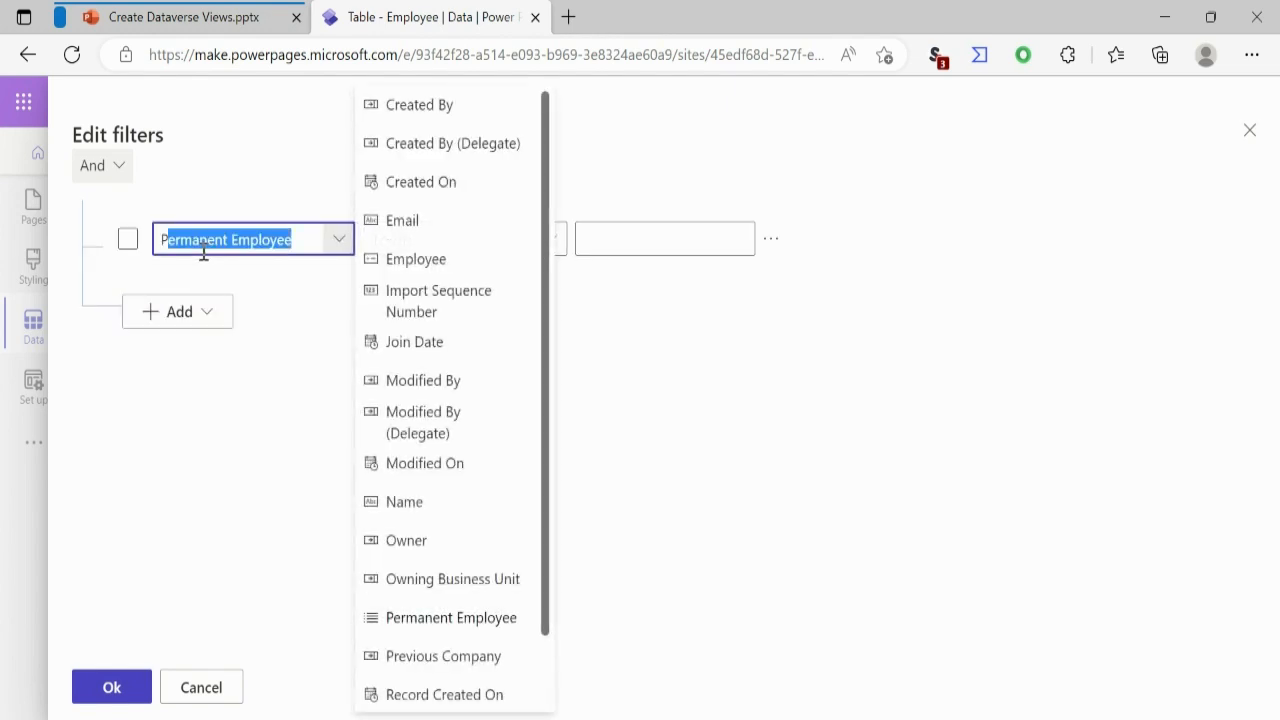
left_click(298, 332)
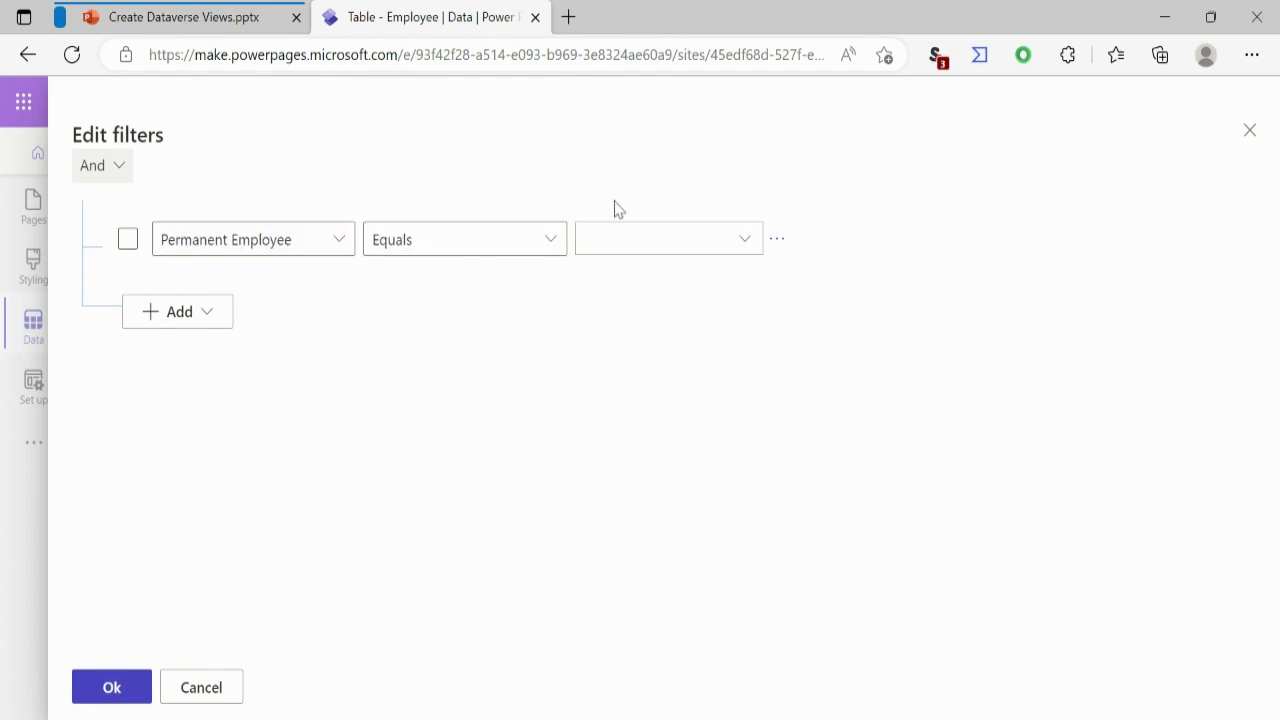
left_click(708, 236)
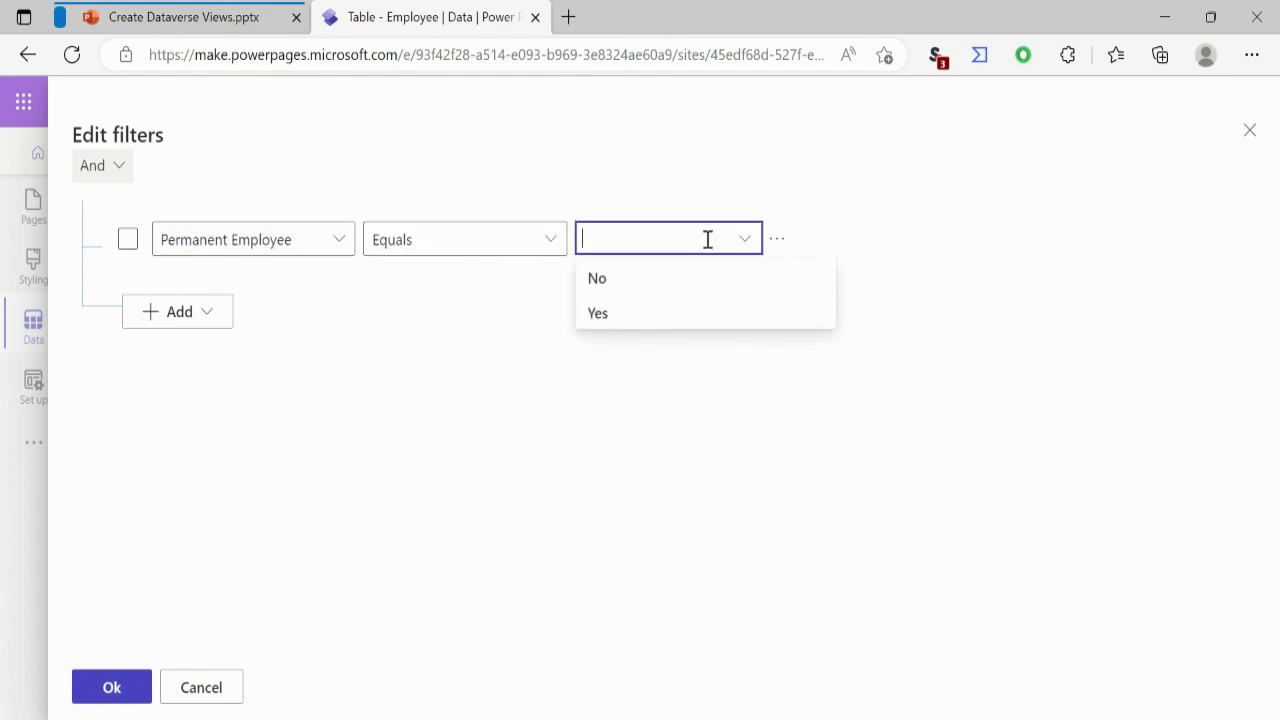
left_click(641, 288)
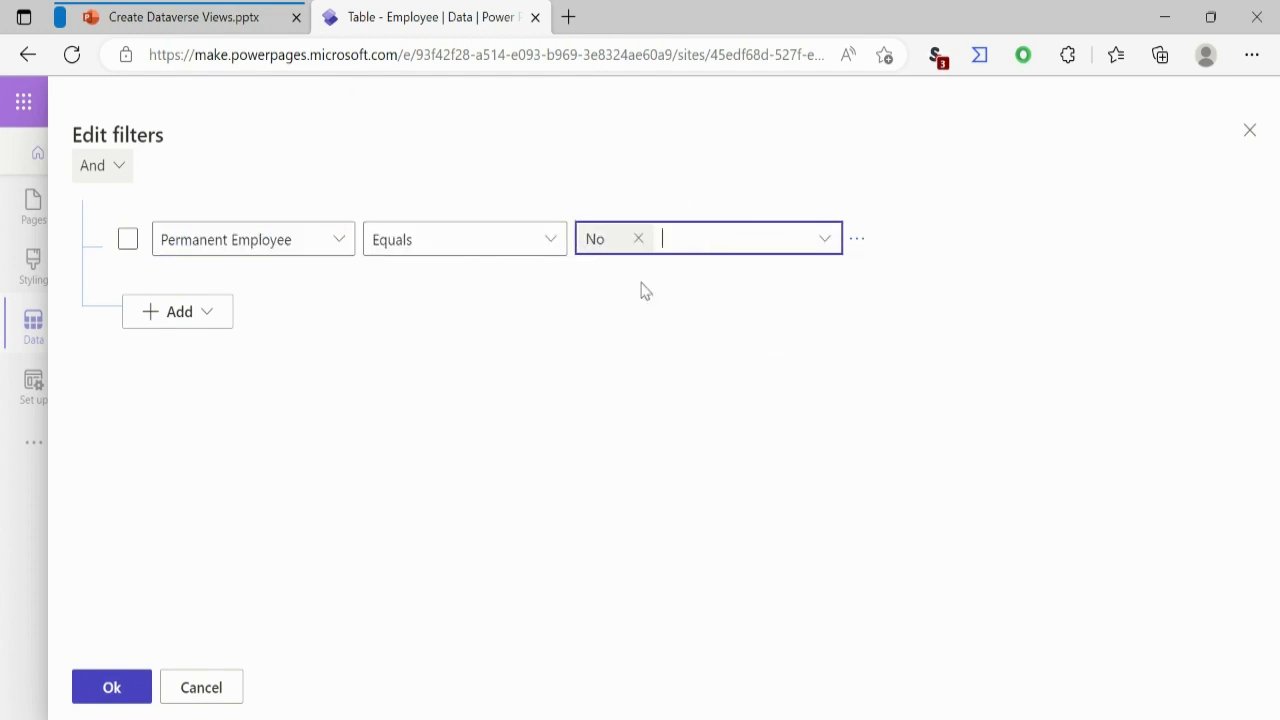
left_click(112, 688)
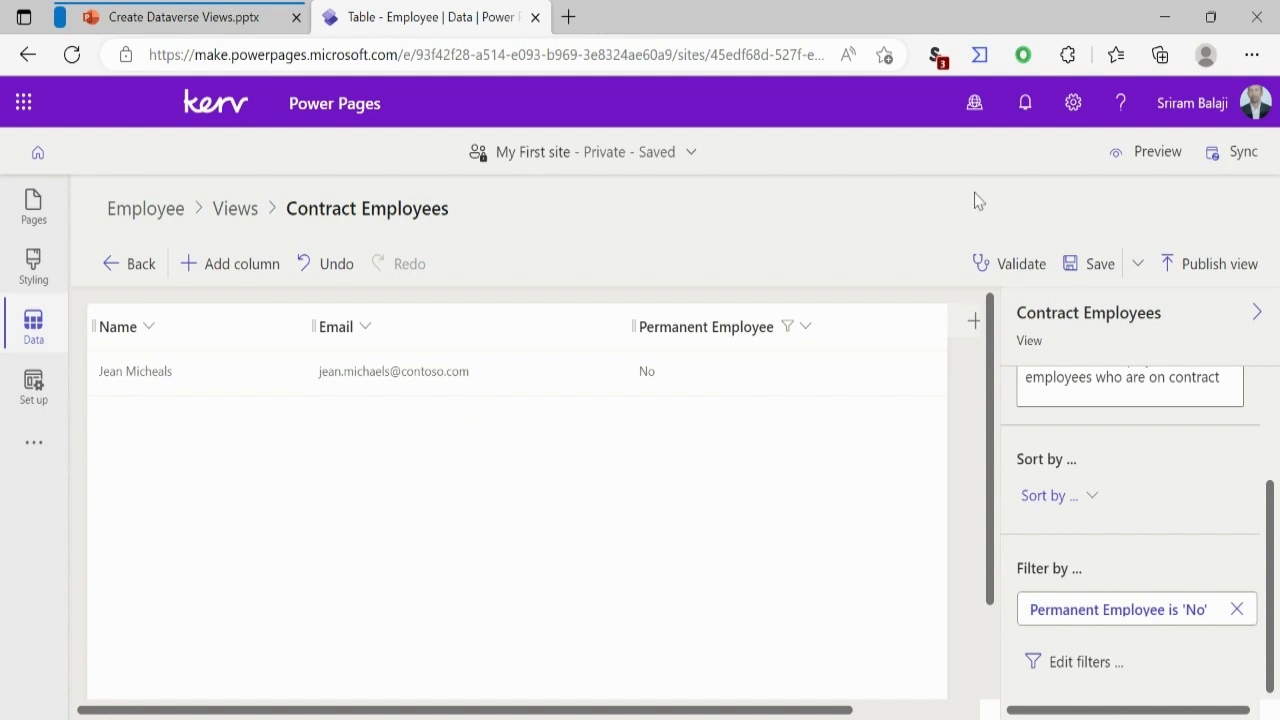
Validate the Contract Employees view, save and publish it, and return to the Employee table's views.
left_click(997, 277)
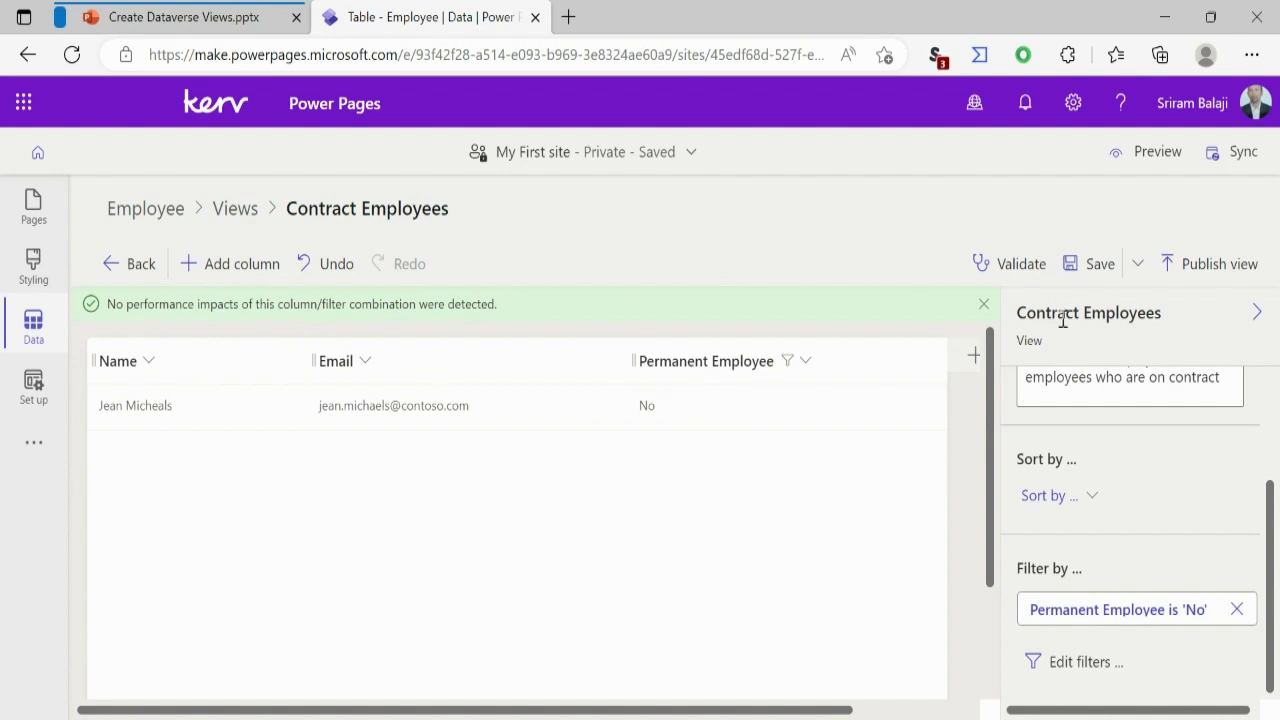
left_click(1090, 265)
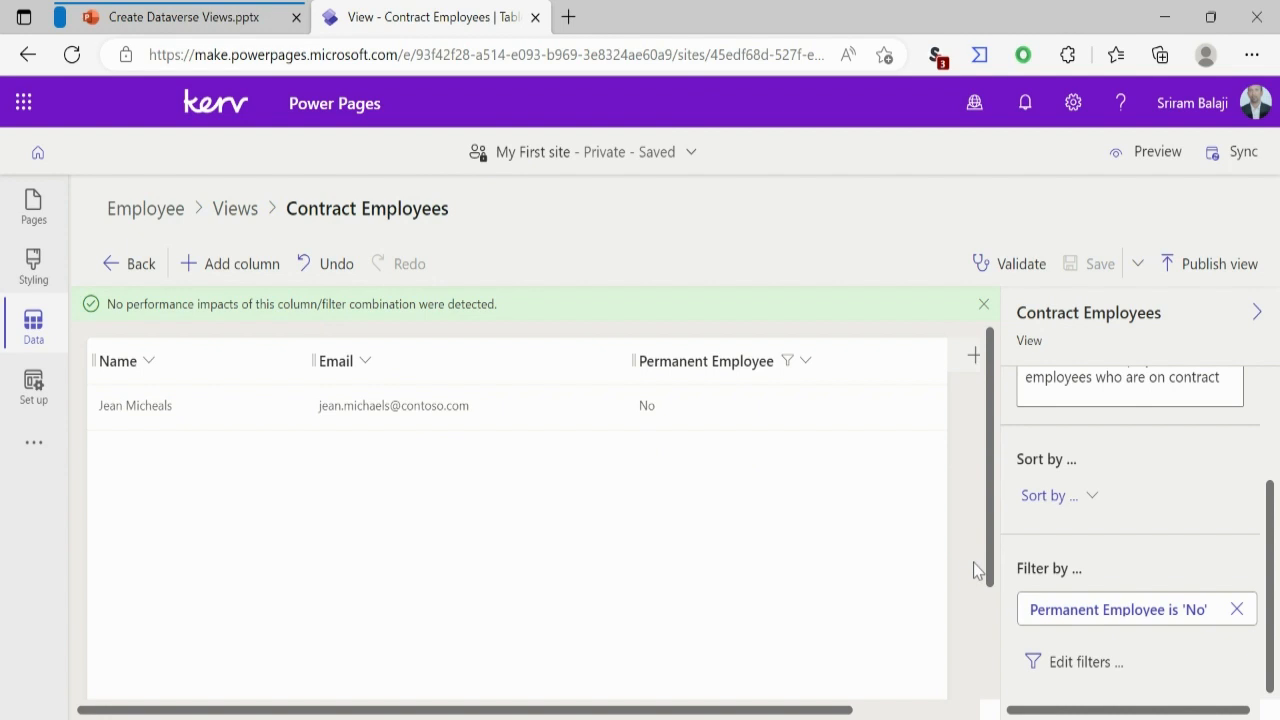
left_click(1213, 266)
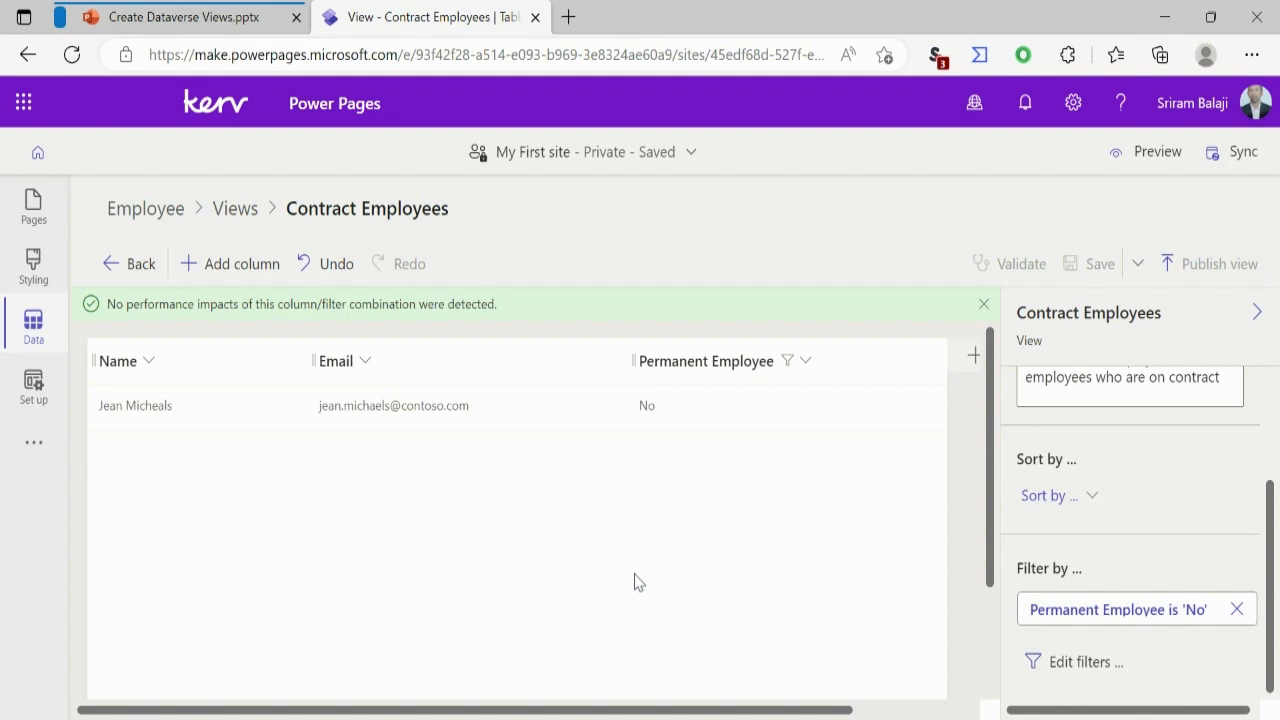
left_click(142, 266)
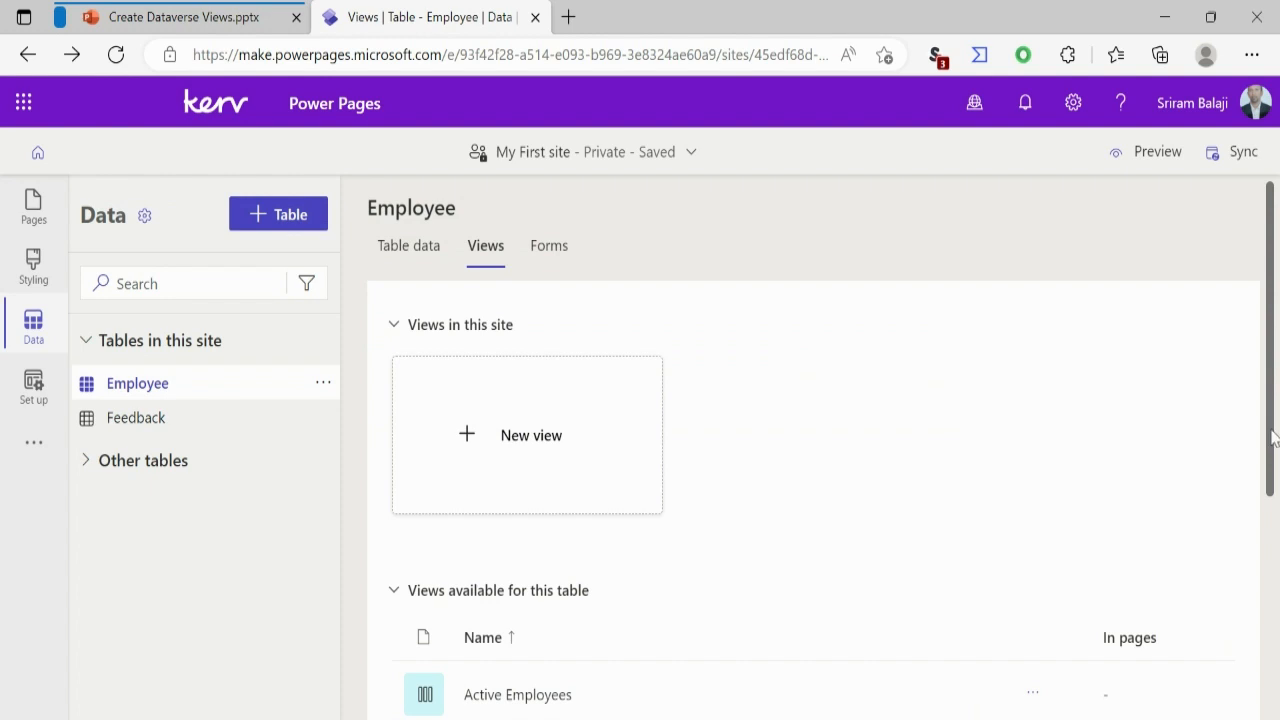
Review the views available for the Employee table, briefly opening the Permanent Employees view and returning to the list.
left_click_drag(1271, 428, 1276, 697)
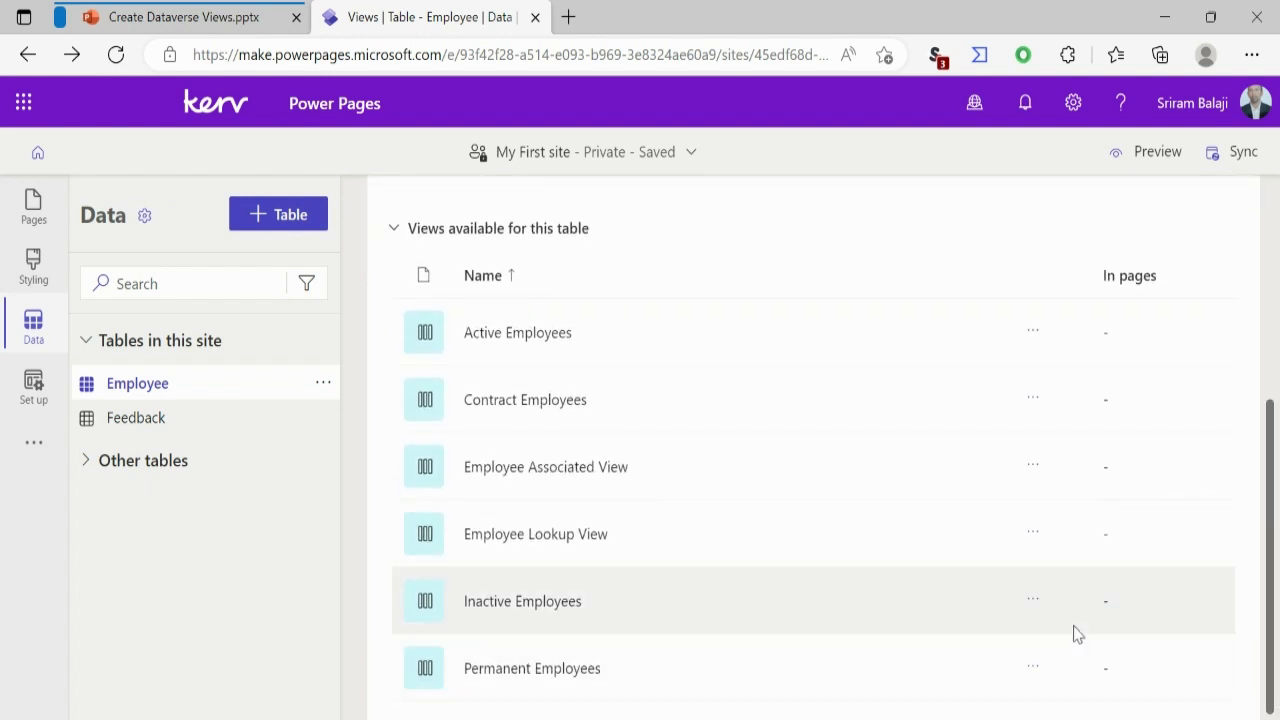
left_click_drag(1275, 655, 1277, 580)
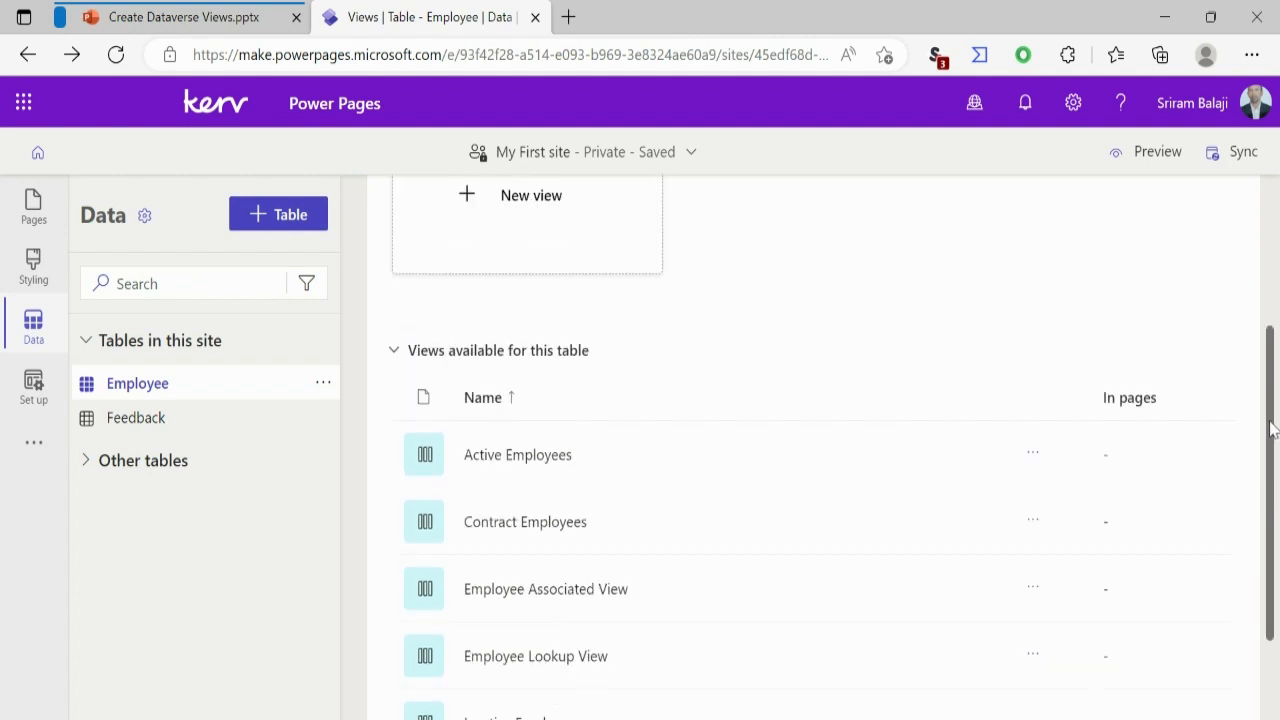
left_click_drag(1272, 422, 1275, 541)
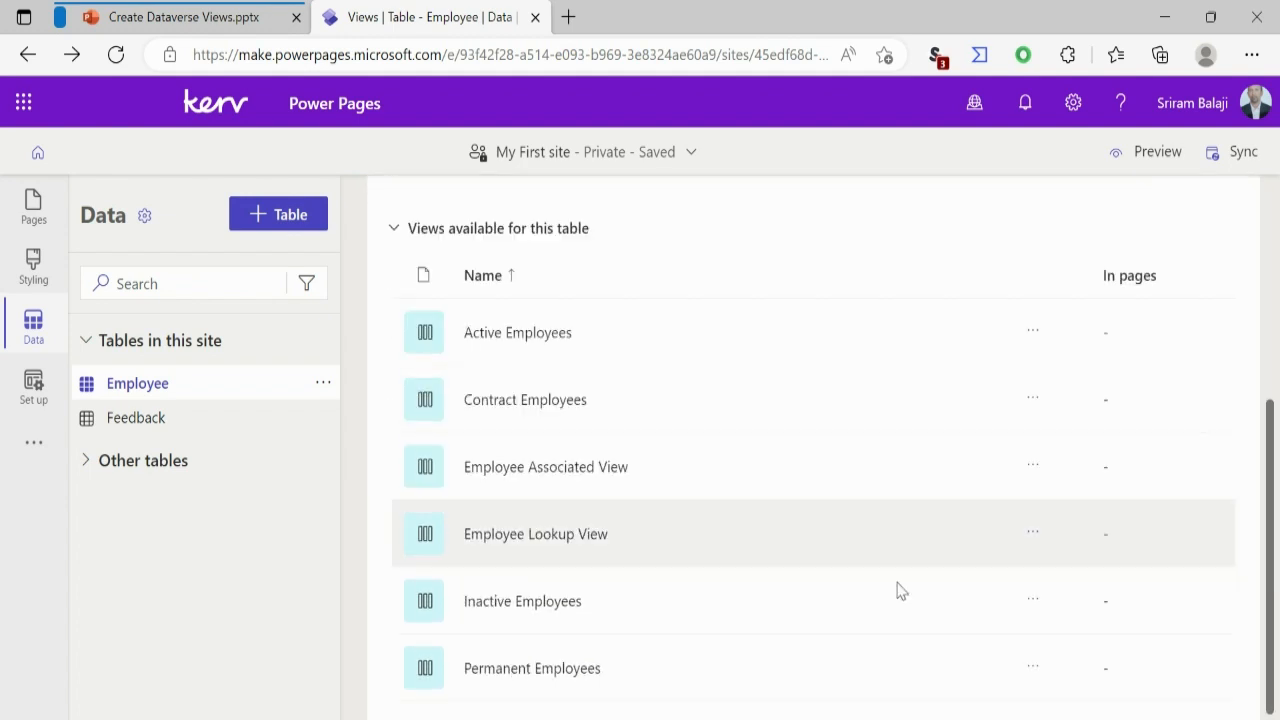
left_click(541, 670)
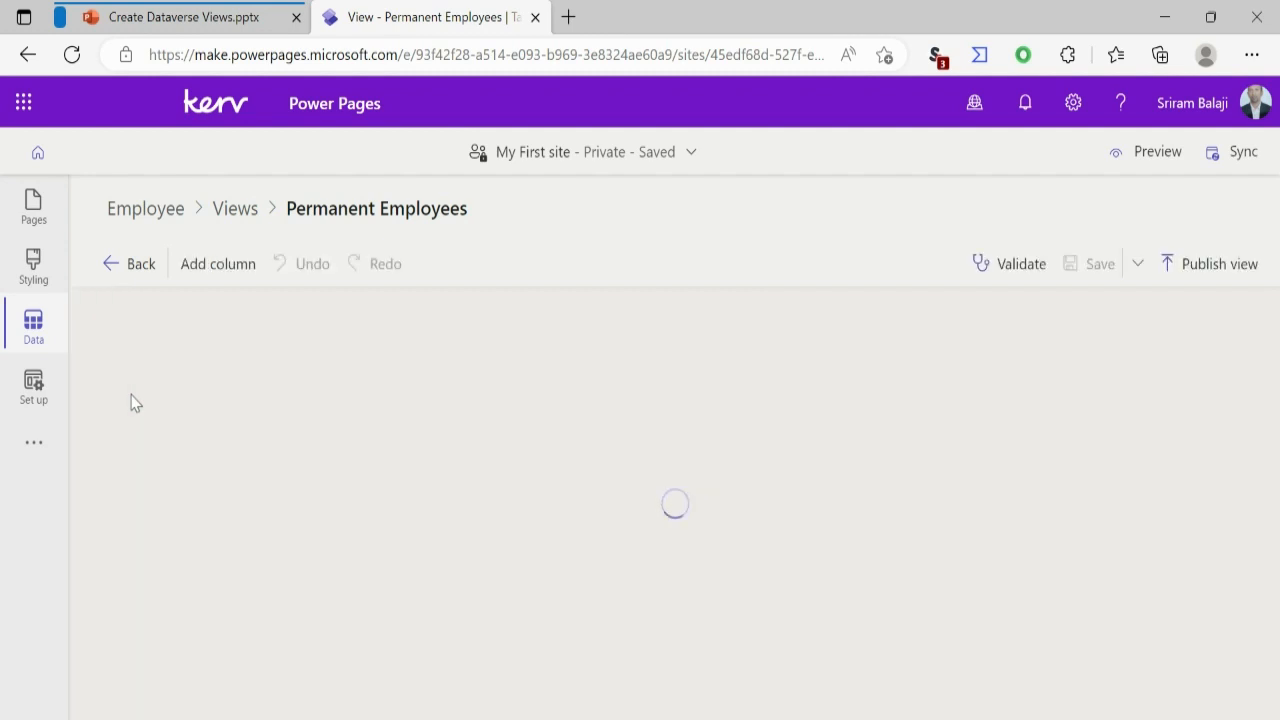
left_click(138, 262)
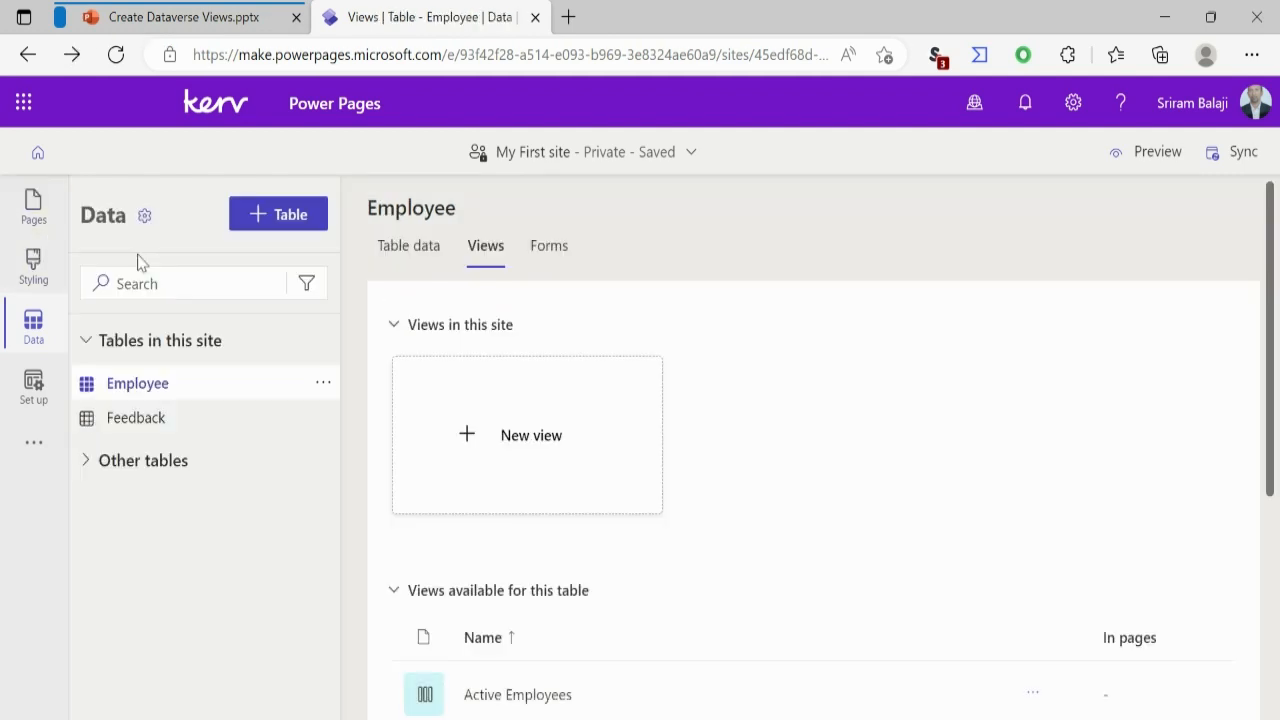